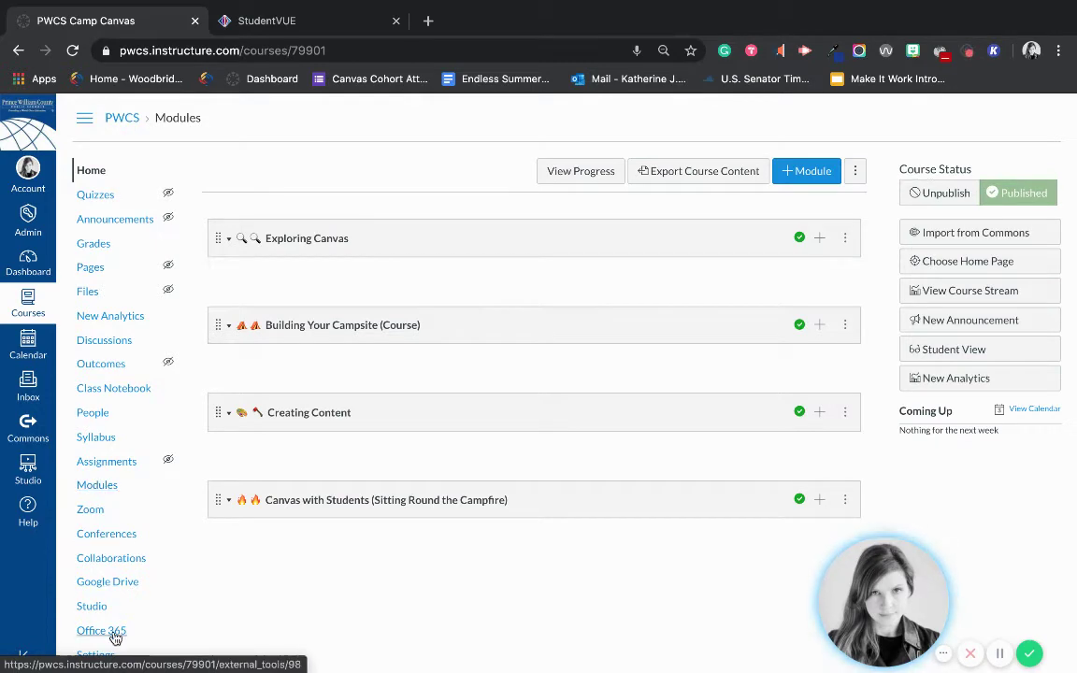
Preview the course in Student View, then open course Settings to the navigation items list.
{"action": "scroll", "coordinate": [115, 639], "scroll_direction": "down", "scroll_amount": 1}
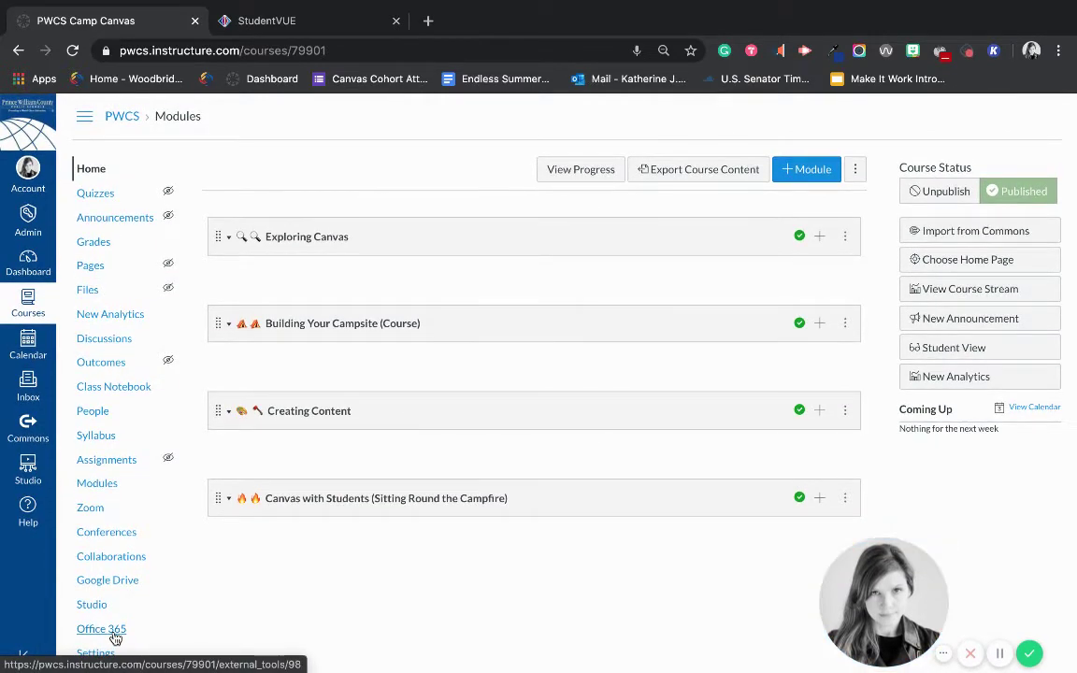
{"action": "left_click", "coordinate": [963, 346]}
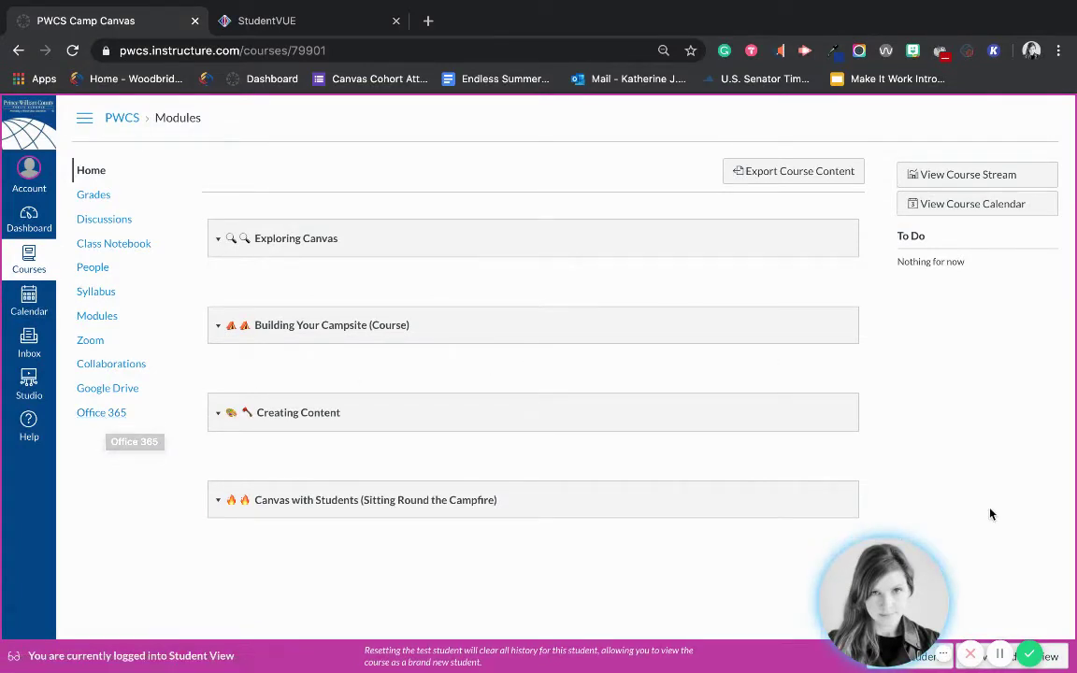
{"action": "left_click", "coordinate": [1057, 657]}
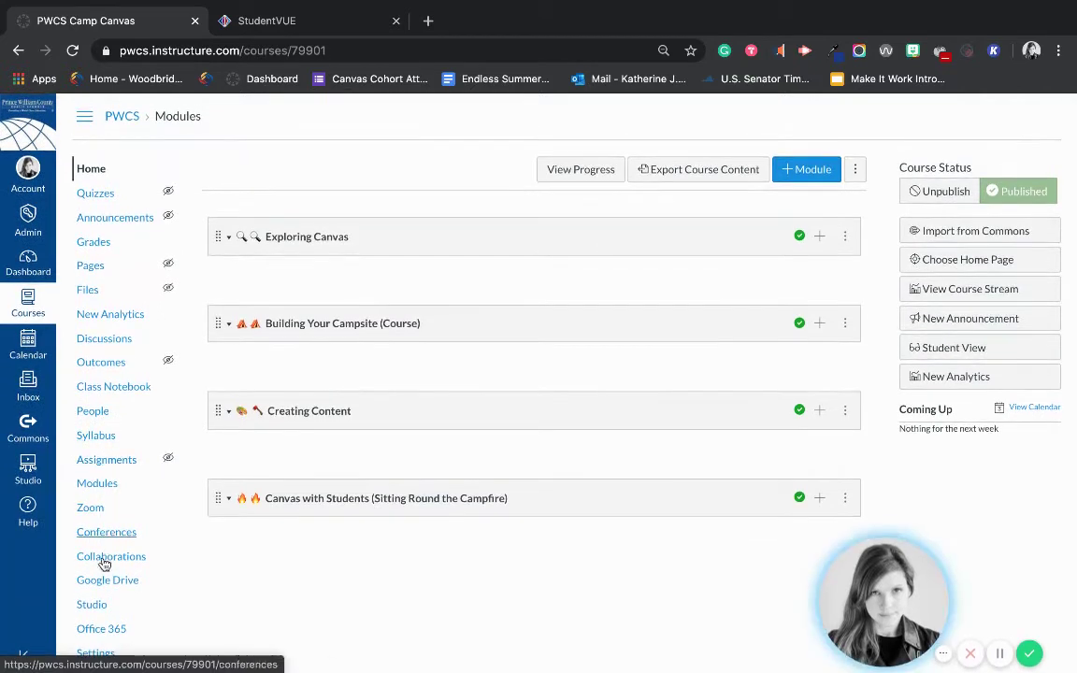
{"action": "left_click", "coordinate": [112, 654]}
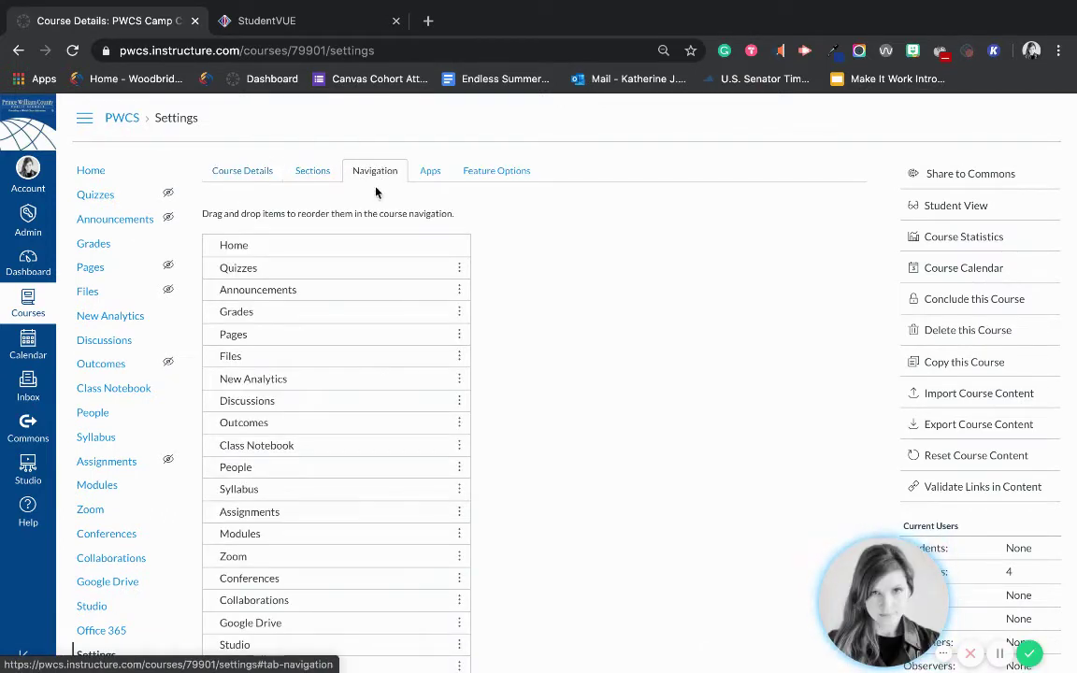
{"action": "scroll", "coordinate": [385, 317], "scroll_direction": "down", "scroll_amount": 3}
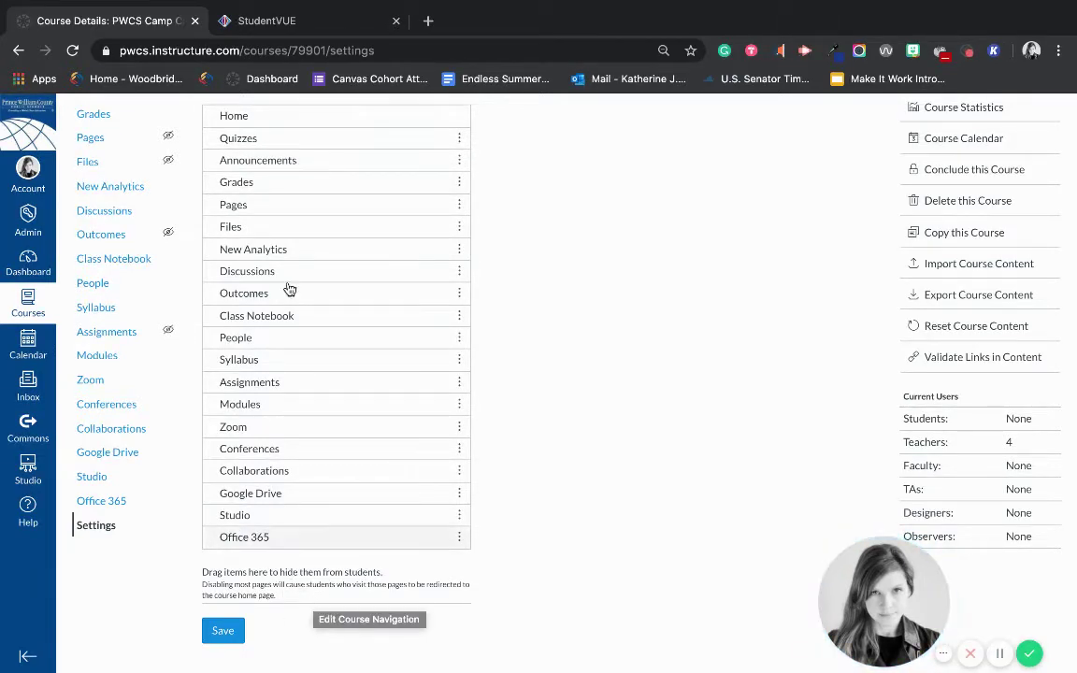
Hide Quizzes, Pages, Files, Discussions, Class Notebook and Outcomes from student navigation.
{"action": "left_click_drag", "start_coordinate": [307, 137], "coordinate": [349, 639]}
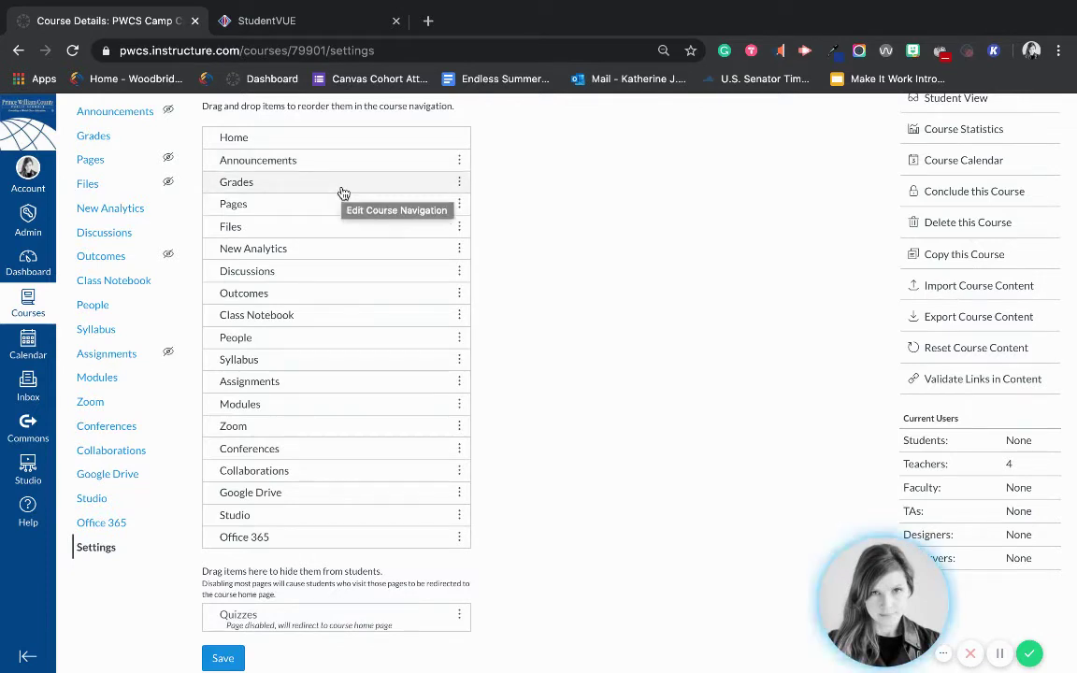
{"action": "left_click_drag", "start_coordinate": [340, 204], "coordinate": [316, 575]}
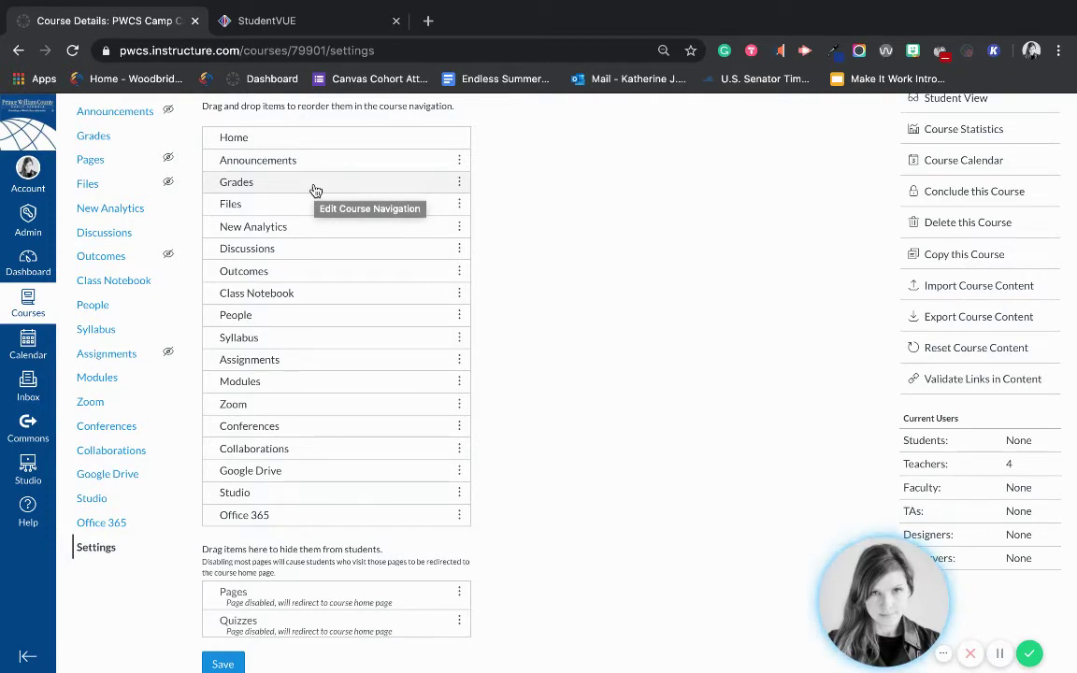
{"action": "left_click_drag", "start_coordinate": [305, 211], "coordinate": [278, 561]}
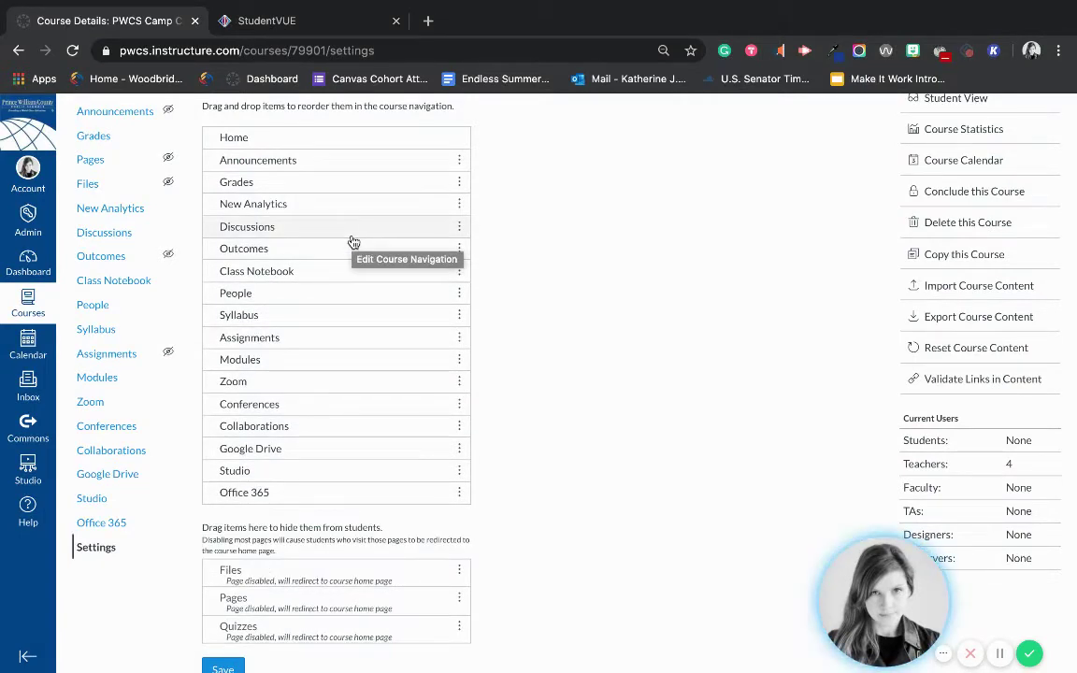
{"action": "left_click_drag", "start_coordinate": [354, 242], "coordinate": [306, 554]}
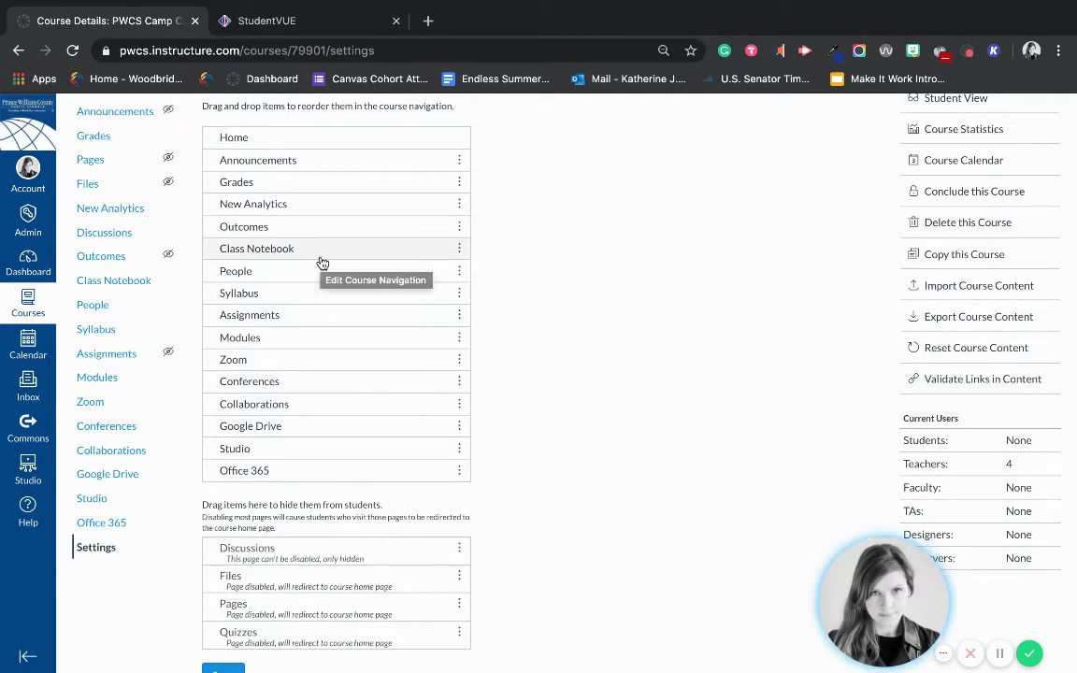
{"action": "left_click_drag", "start_coordinate": [320, 256], "coordinate": [282, 515]}
{"action": "left_click_drag", "start_coordinate": [322, 236], "coordinate": [327, 159]}
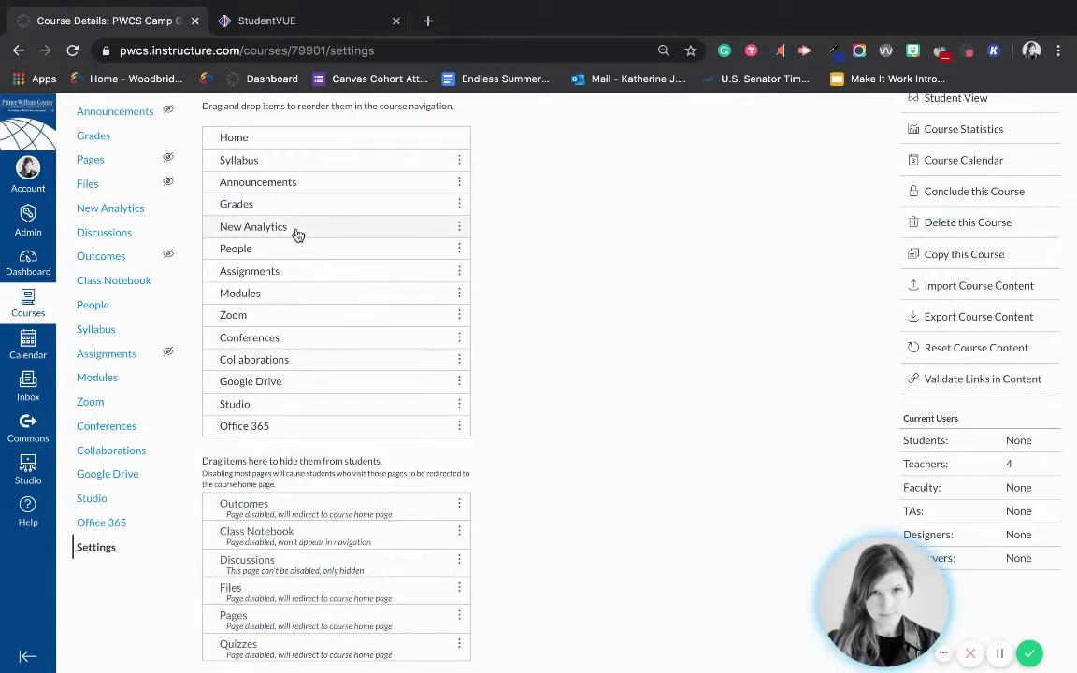
Hide New Analytics, Conferences, Studio, Assignments and People, and move Modules below Syllabus.
{"action": "left_click_drag", "start_coordinate": [295, 233], "coordinate": [253, 512]}
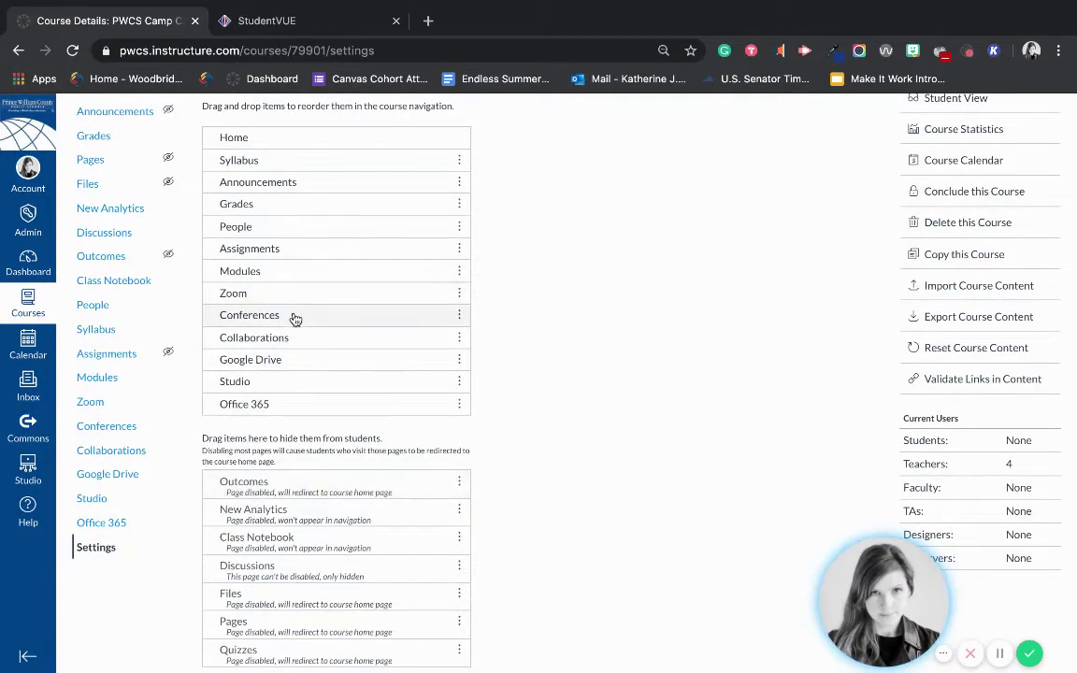
{"action": "left_click_drag", "start_coordinate": [294, 311], "coordinate": [279, 448]}
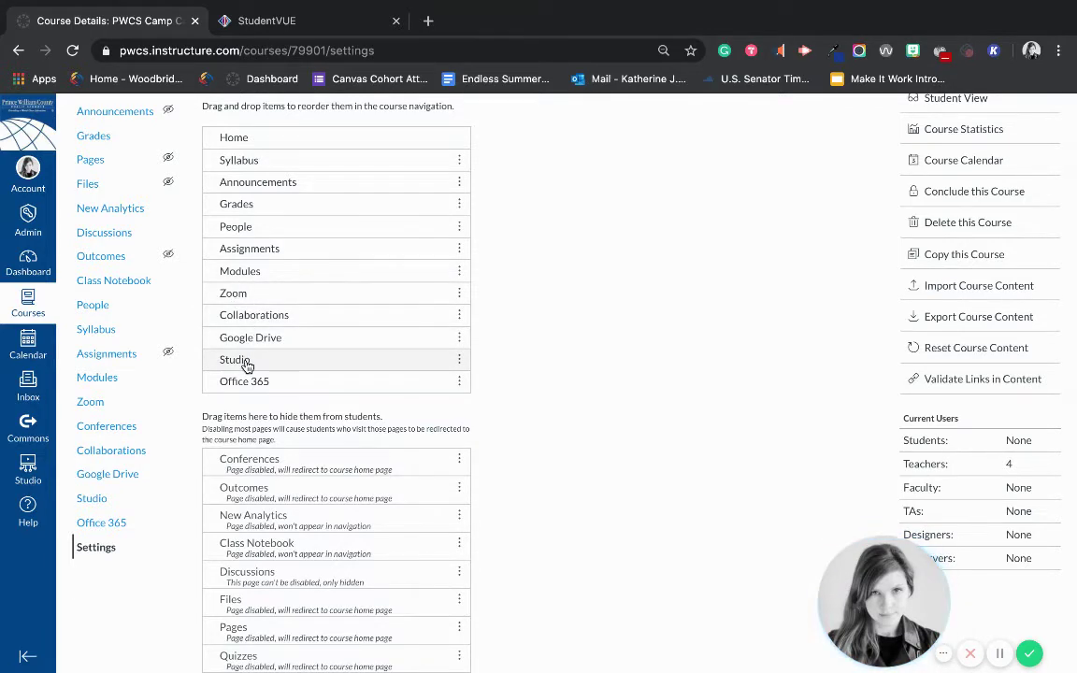
{"action": "left_click_drag", "start_coordinate": [247, 365], "coordinate": [261, 428]}
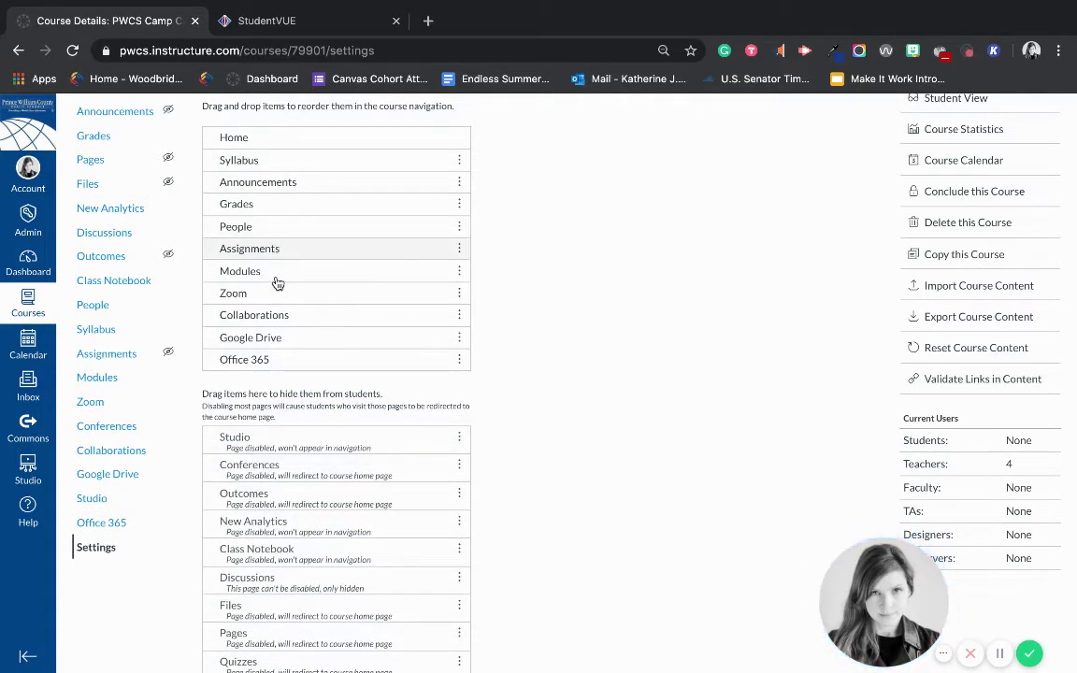
{"action": "left_click_drag", "start_coordinate": [277, 283], "coordinate": [277, 408]}
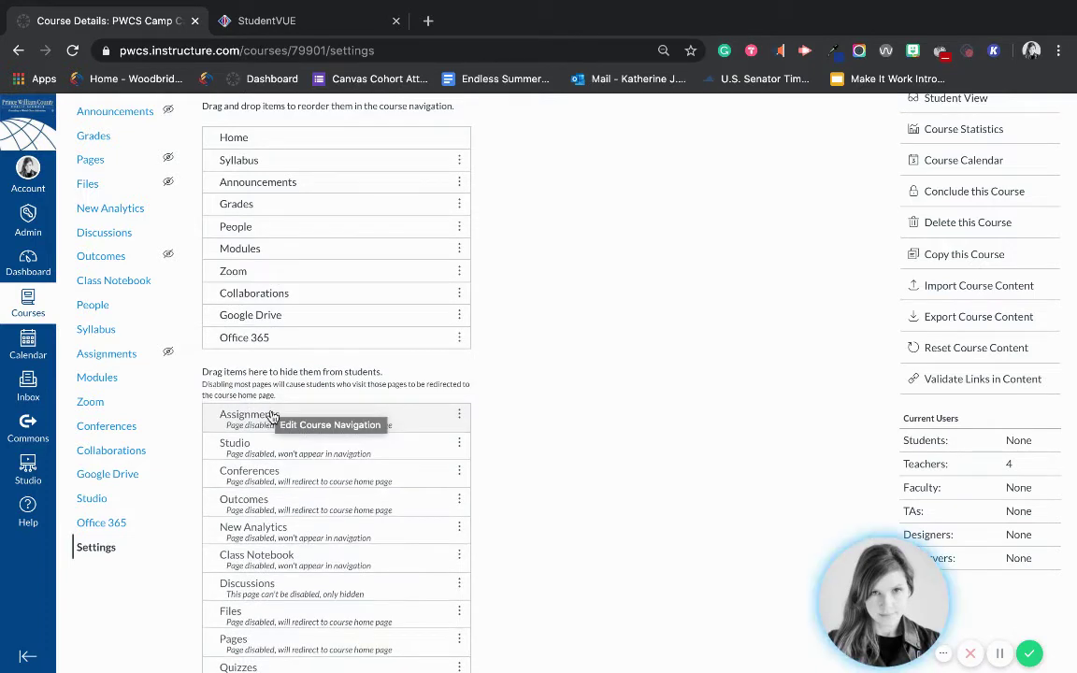
{"action": "left_click_drag", "start_coordinate": [277, 251], "coordinate": [295, 187]}
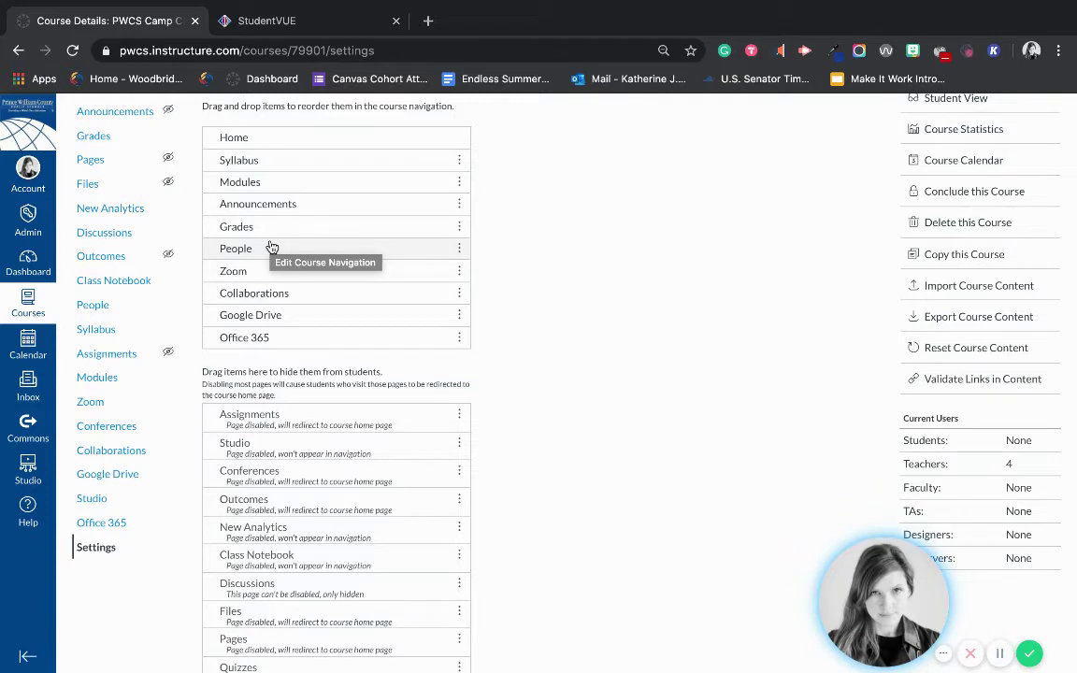
{"action": "left_click_drag", "start_coordinate": [271, 247], "coordinate": [272, 479]}
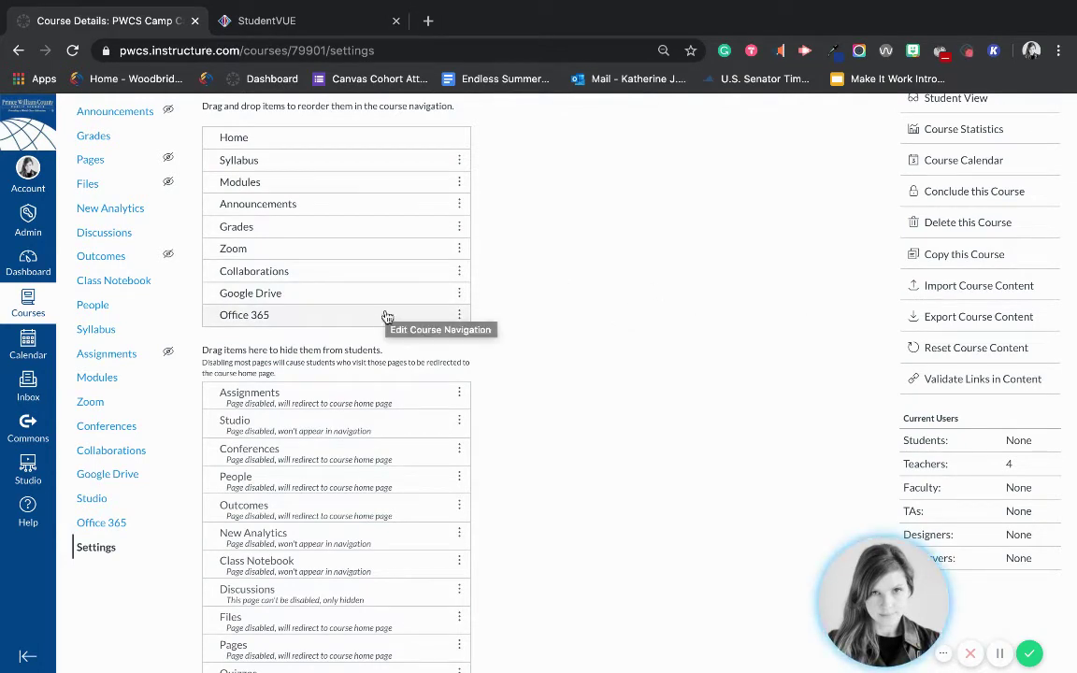
{"action": "scroll", "coordinate": [496, 455], "scroll_direction": "down", "scroll_amount": 1}
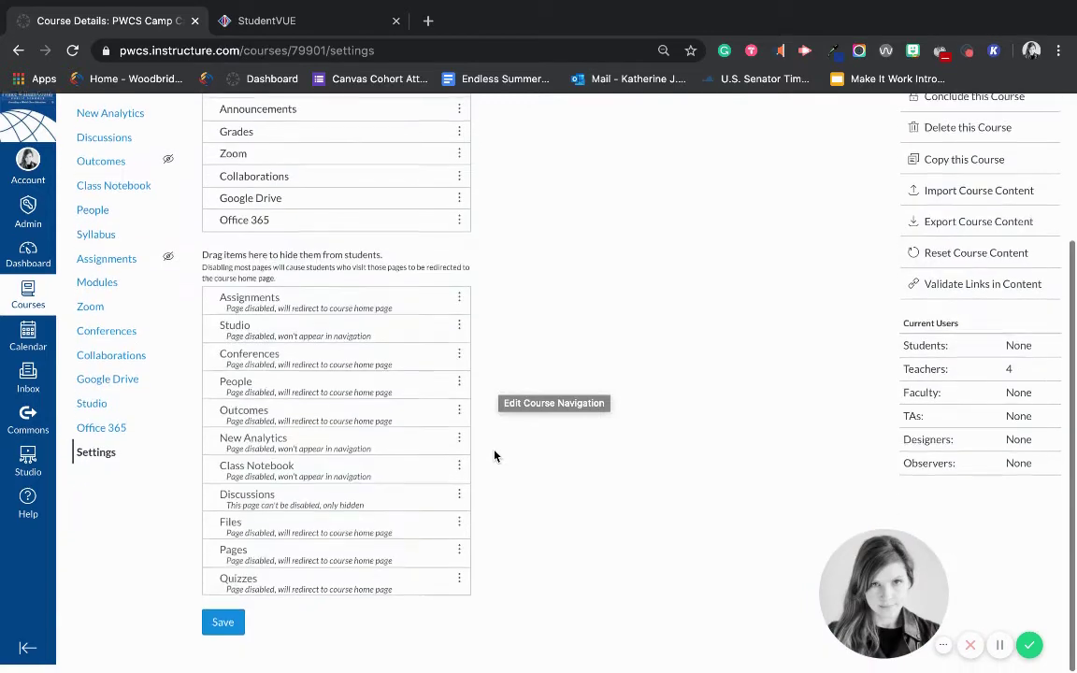
Save the navigation, check it in Student View, then return to teacher view.
{"action": "left_click", "coordinate": [222, 632]}
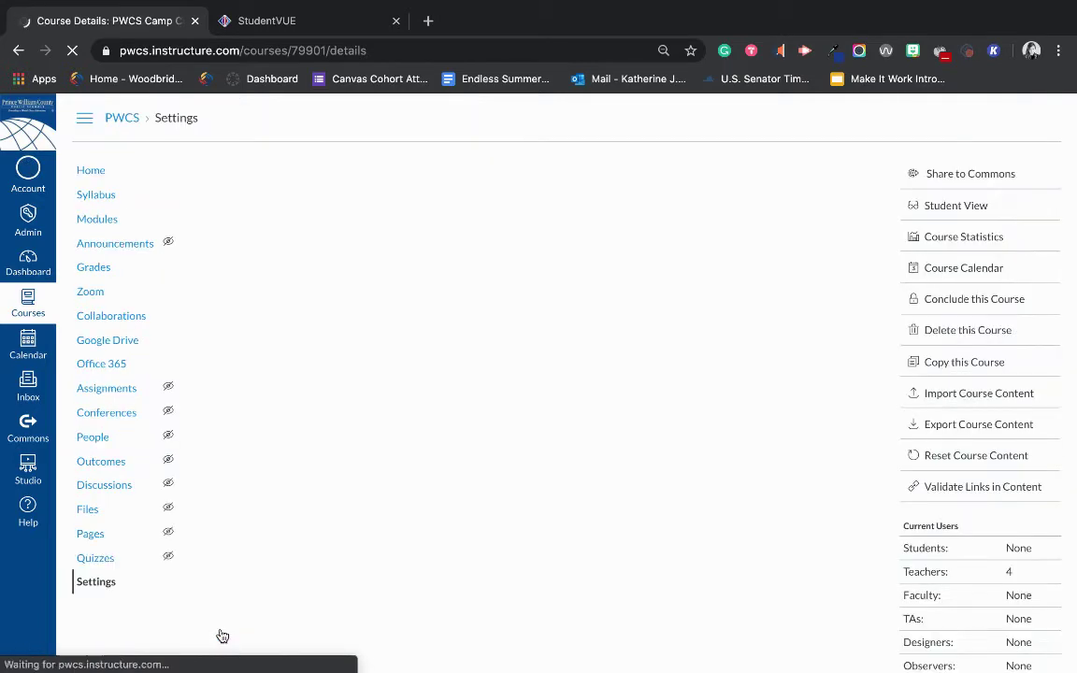
{"action": "left_click", "coordinate": [955, 206]}
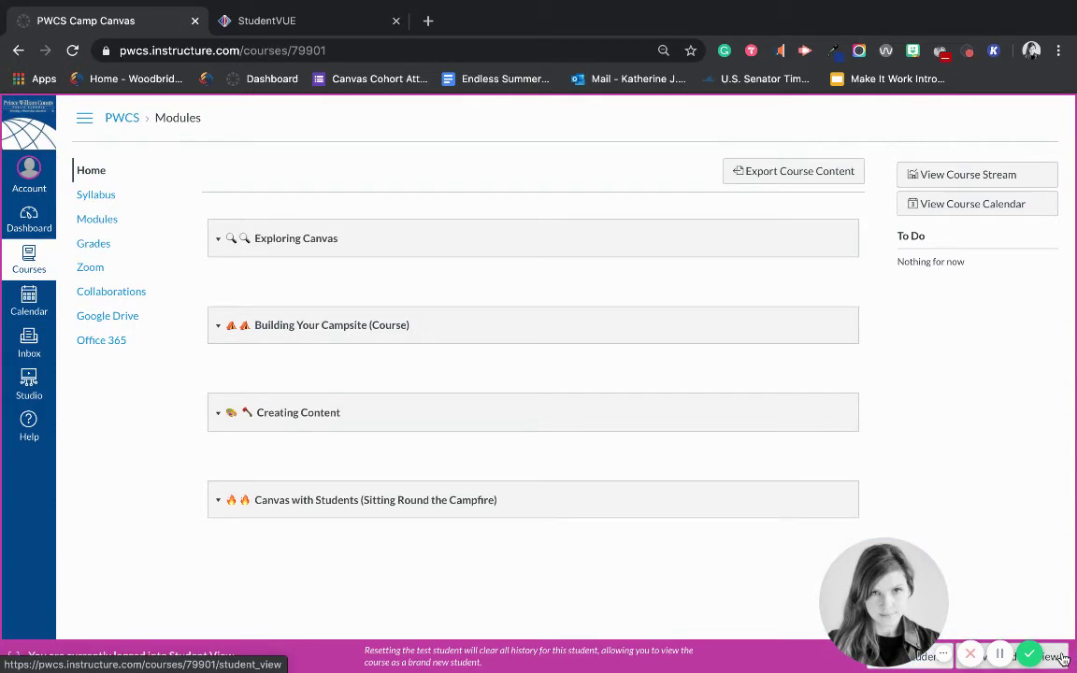
{"action": "left_click", "coordinate": [1062, 660]}
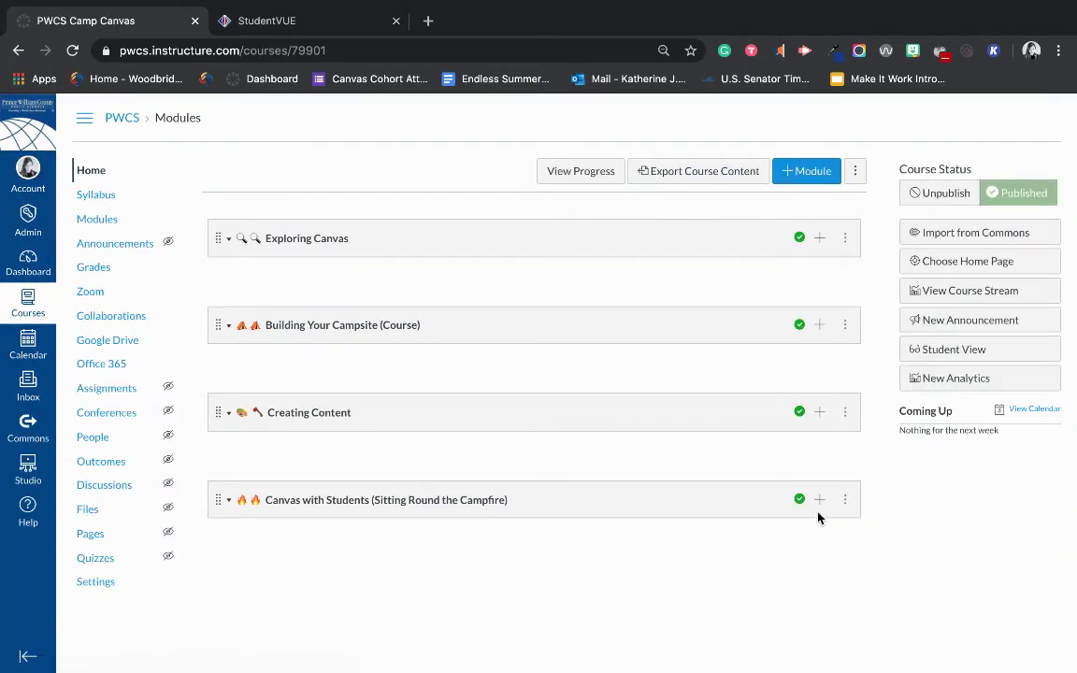
Filter the course Apps tab by 'redirect' and open the Redirect Tool card.
{"action": "left_click", "coordinate": [97, 584]}
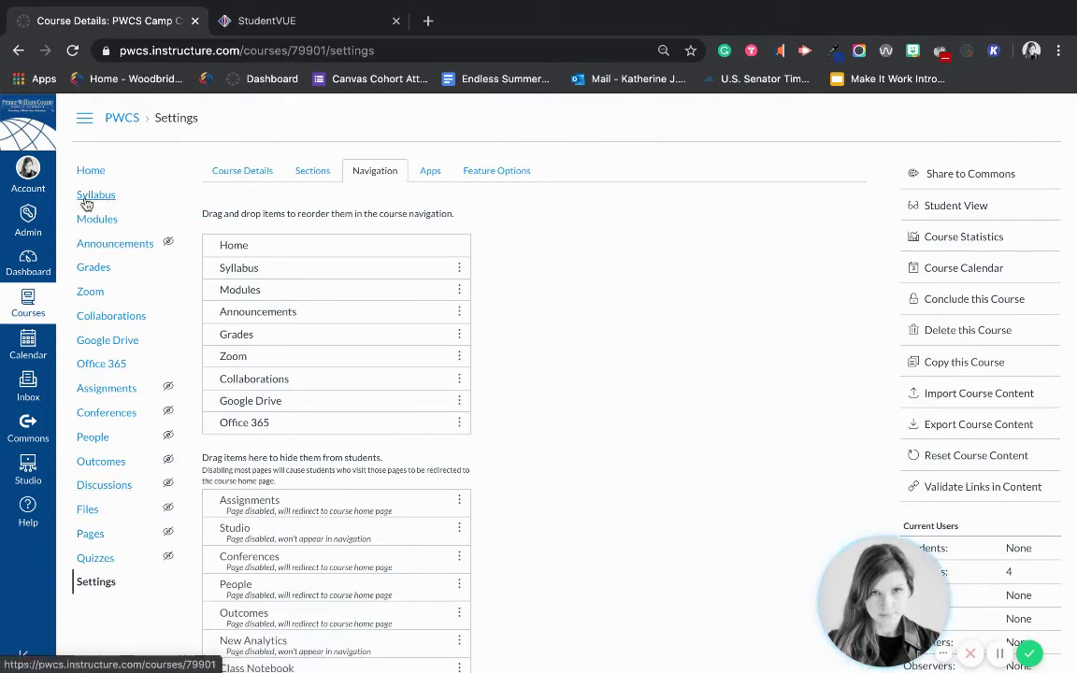
{"action": "left_click", "coordinate": [429, 173]}
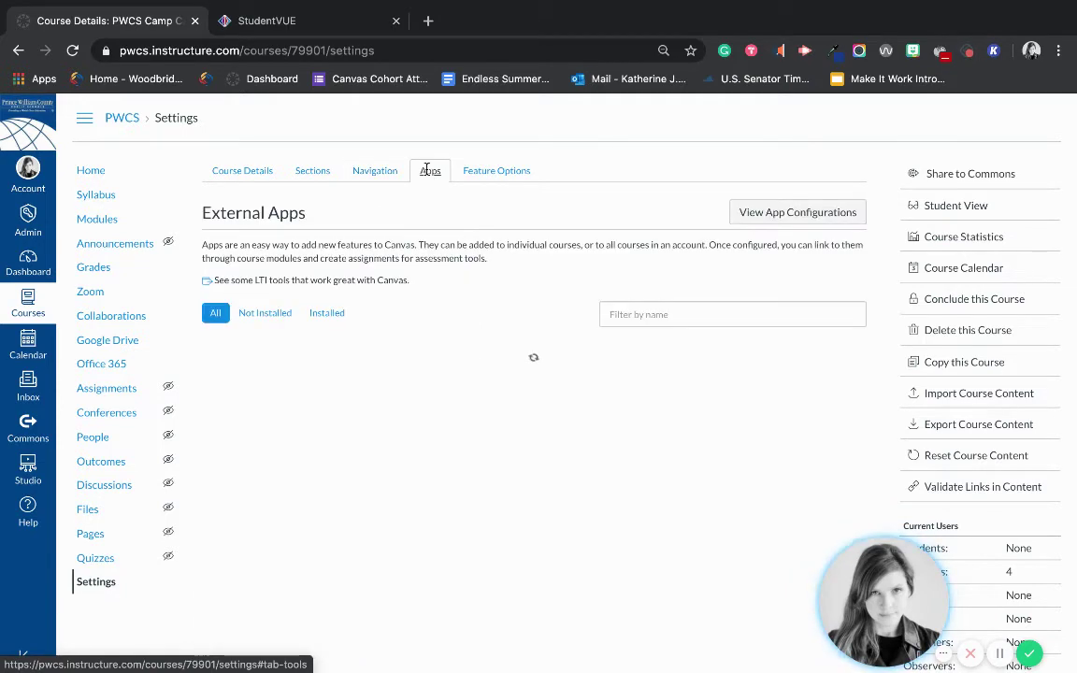
{"action": "left_click", "coordinate": [687, 315]}
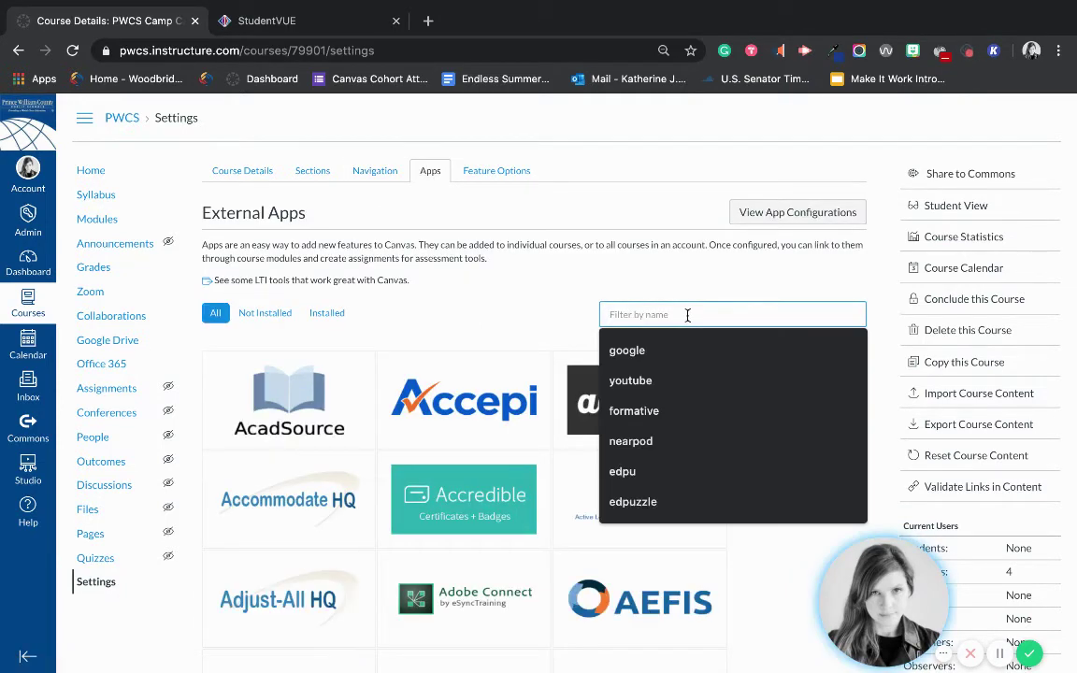
{"action": "type", "text": "redirect"}
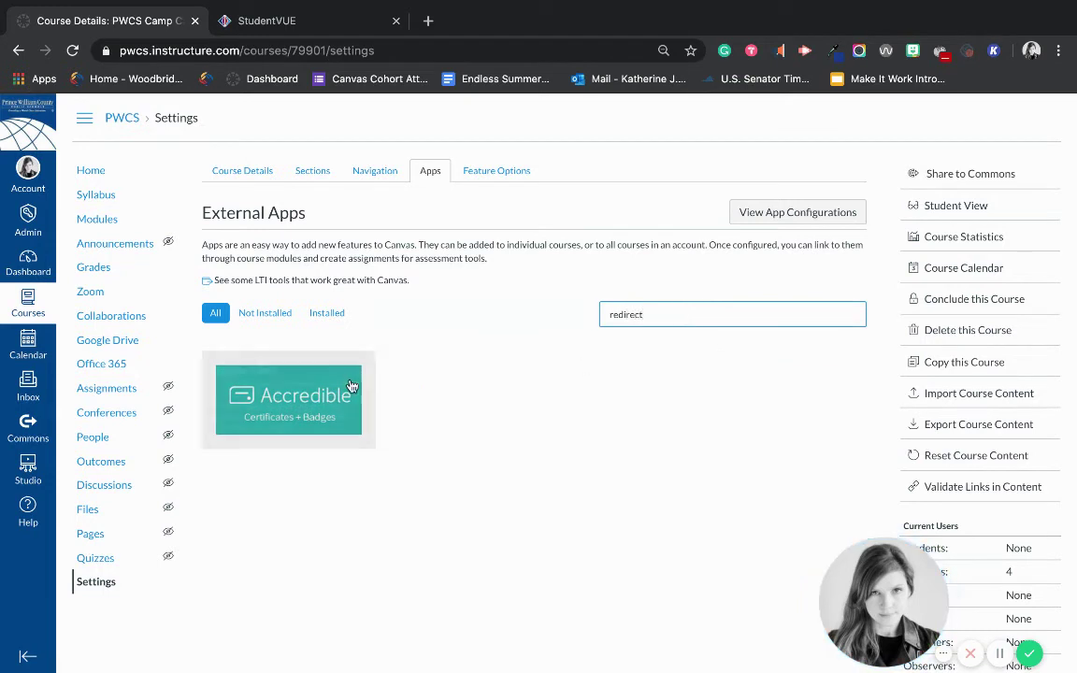
{"action": "left_click", "coordinate": [316, 400]}
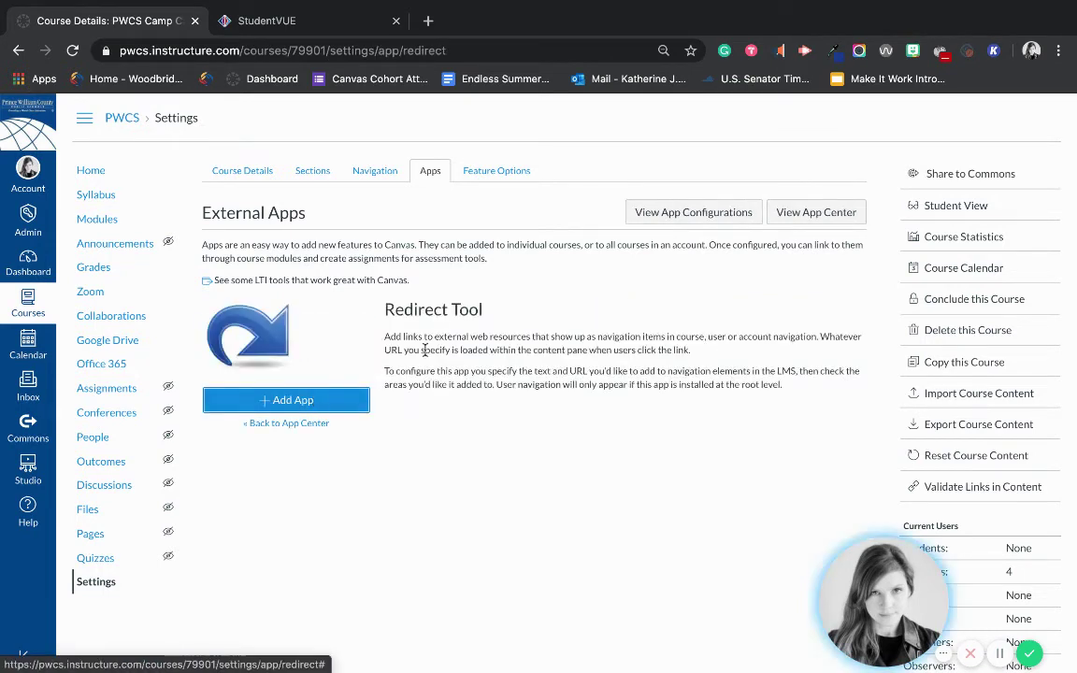
Start adding the Redirect Tool and copy the StudentVUE login page address.
{"action": "left_click", "coordinate": [311, 401]}
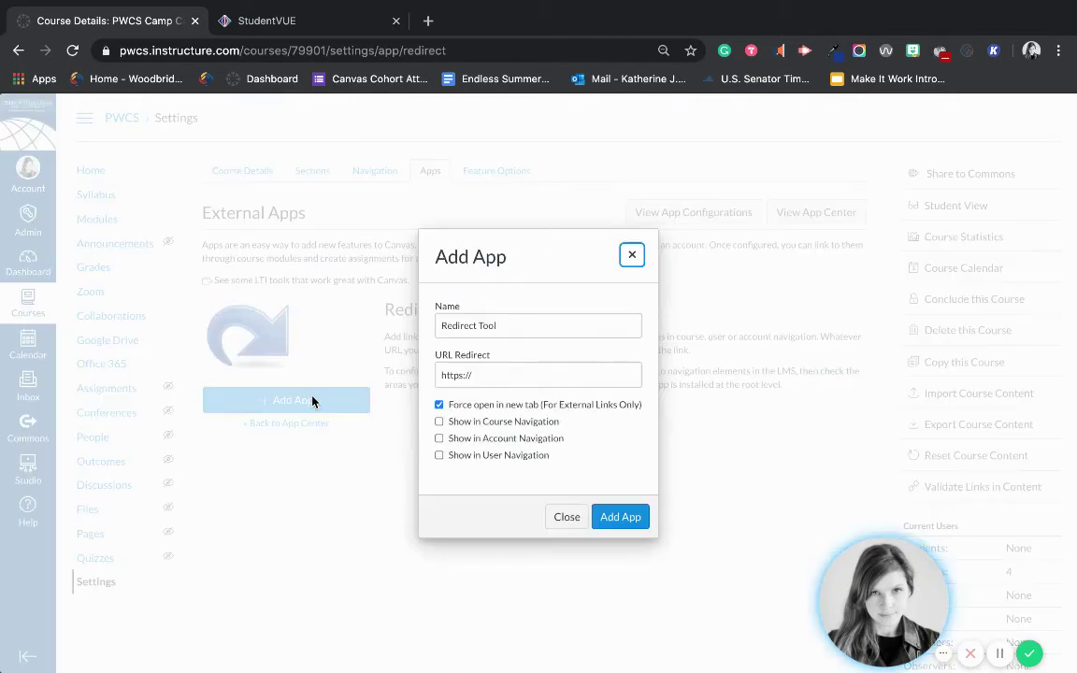
{"action": "left_click", "coordinate": [316, 20]}
{"action": "double_click", "coordinate": [310, 50]}
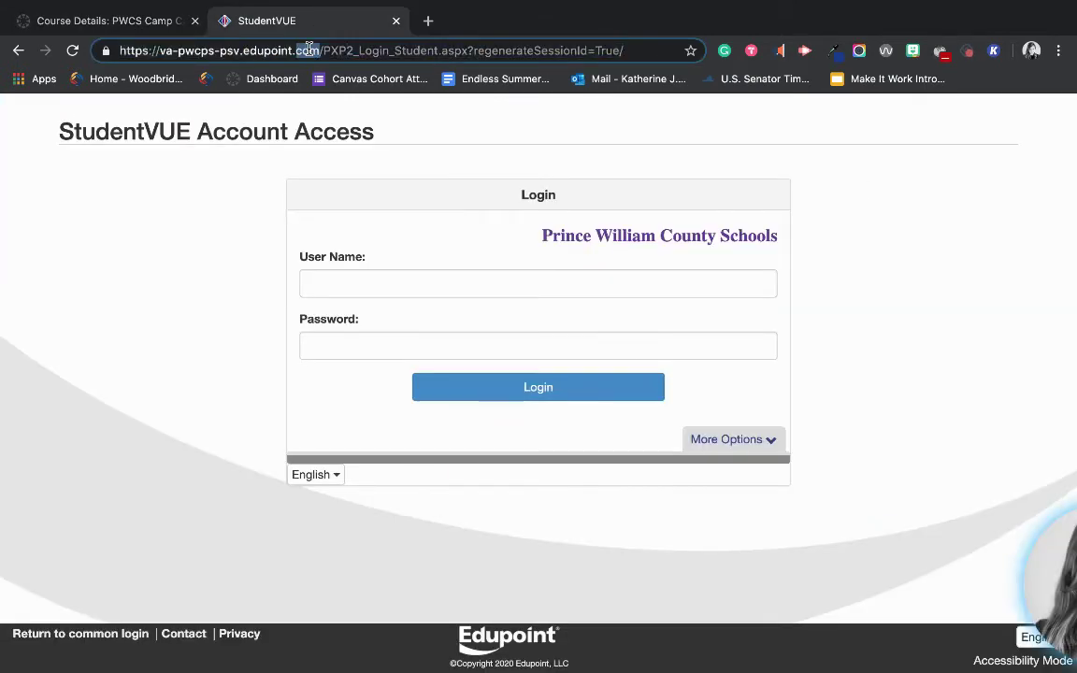
{"action": "triple_click", "coordinate": [310, 50]}
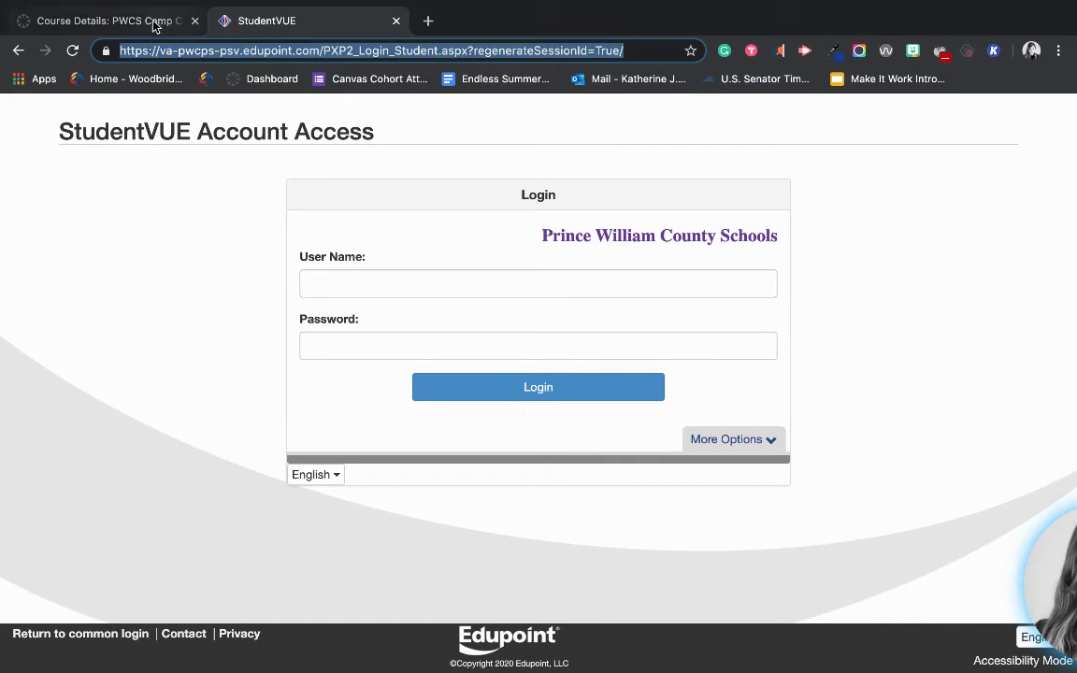
{"action": "left_click", "coordinate": [131, 26]}
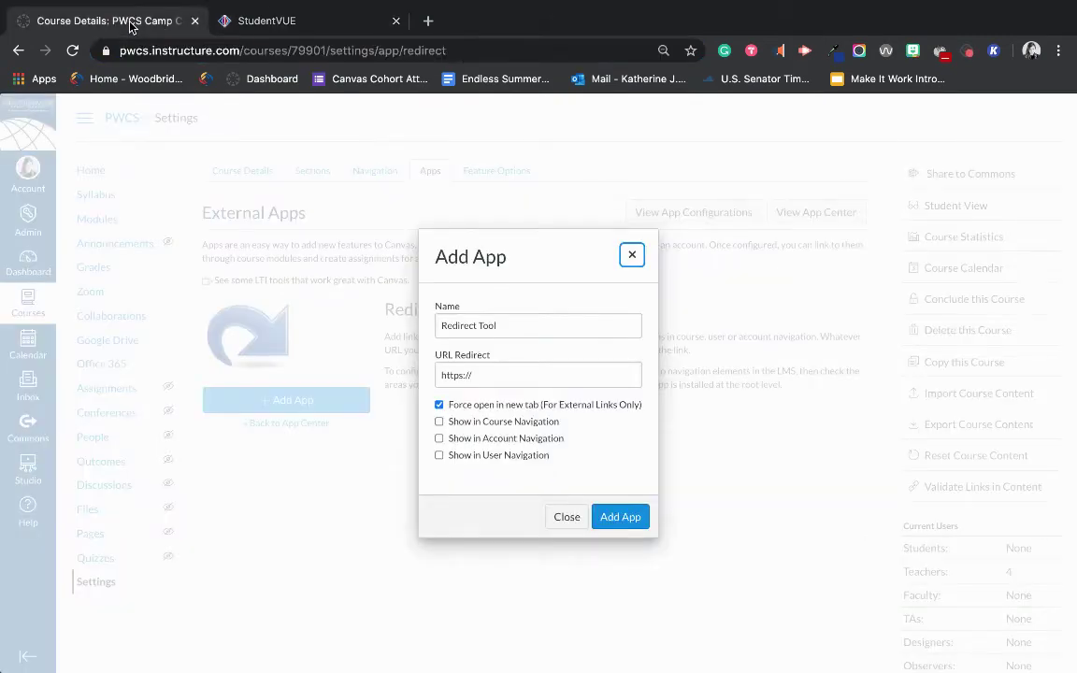
Name the app 'StudentVue', paste the login URL, show it in course navigation, and add it.
{"action": "triple_click", "coordinate": [508, 326]}
{"action": "type", "text": "S"}
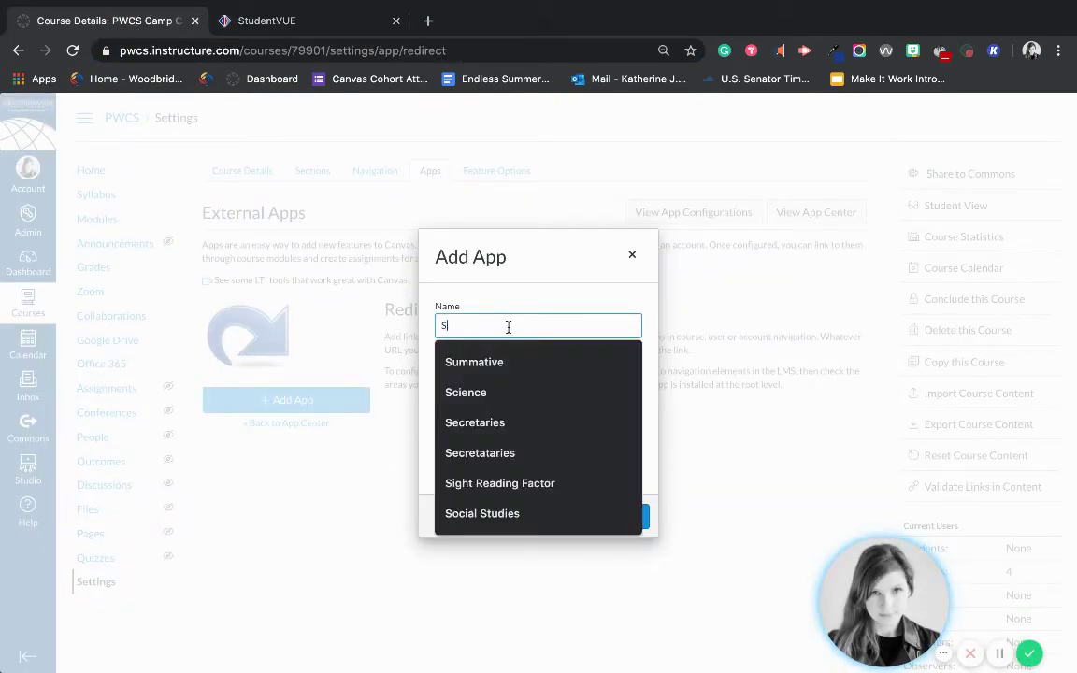
{"action": "type", "text": "tudentVue"}
{"action": "left_click", "coordinate": [491, 373]}
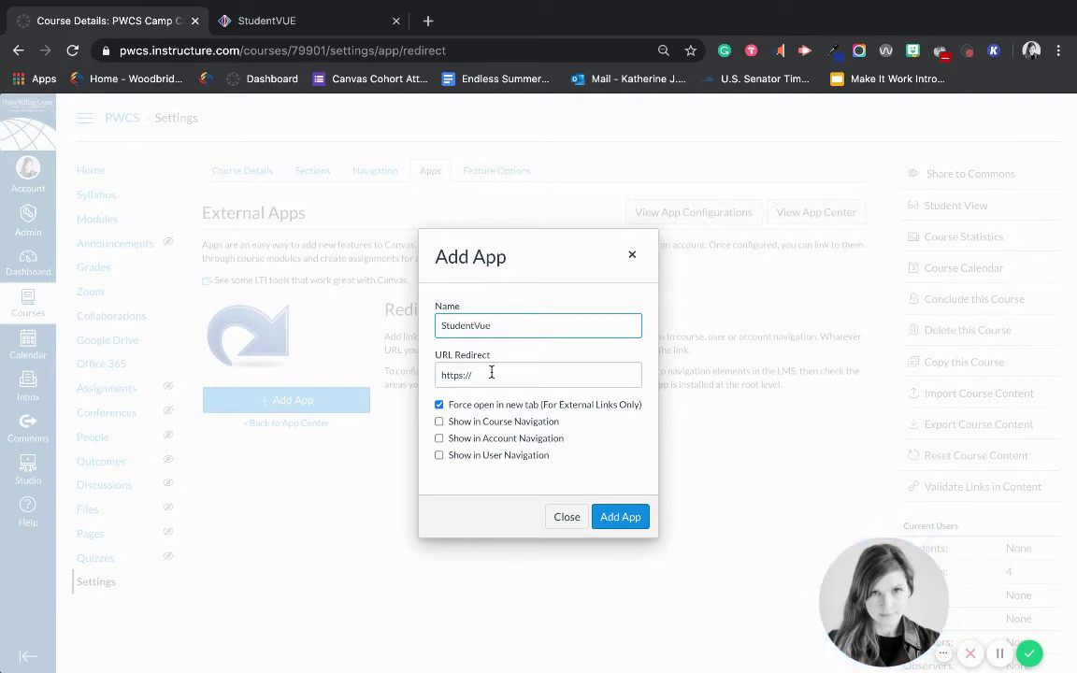
{"action": "key", "text": "super+v"}
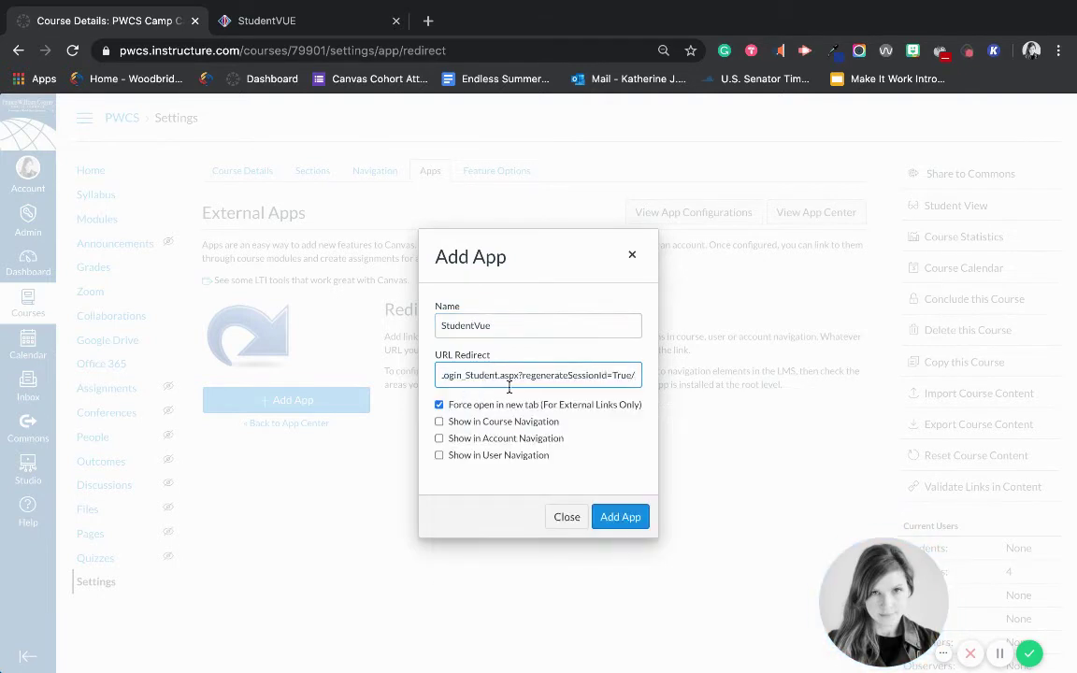
{"action": "left_click", "coordinate": [440, 421]}
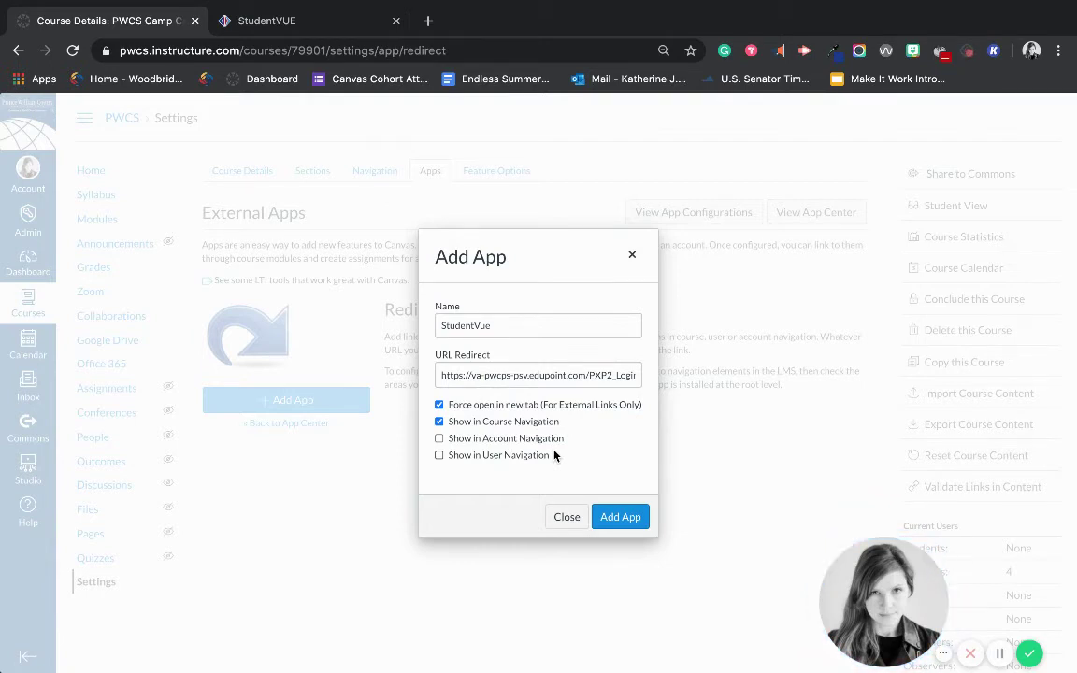
{"action": "left_click", "coordinate": [618, 518]}
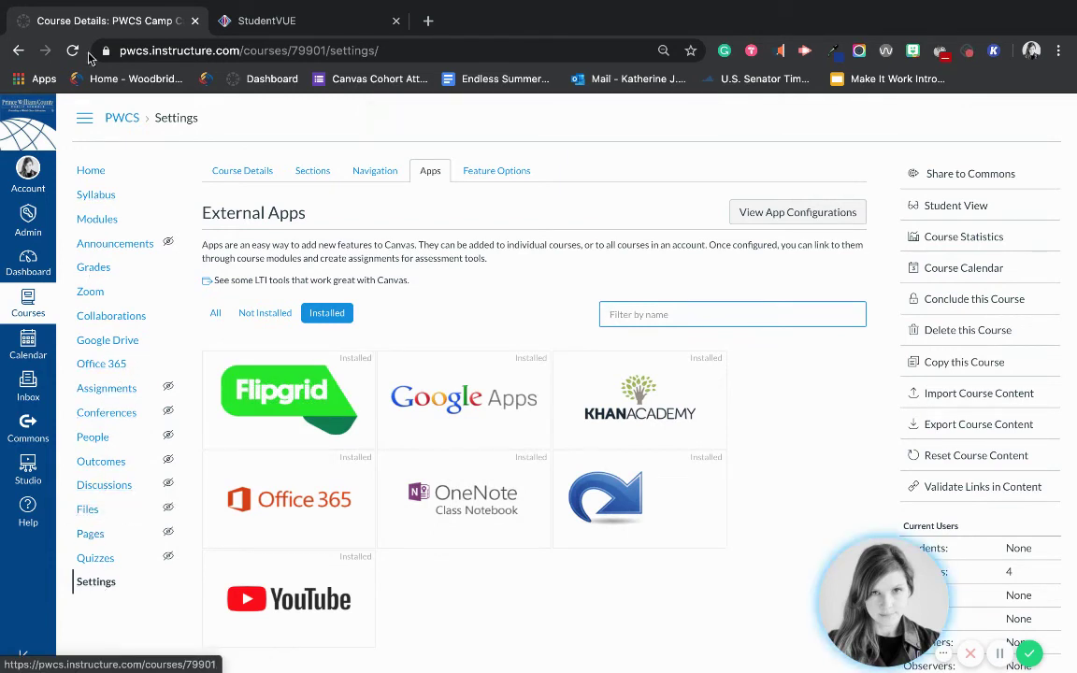
Reload the Settings page so the StudentVue link shows in the course menu.
{"action": "left_click", "coordinate": [75, 51]}
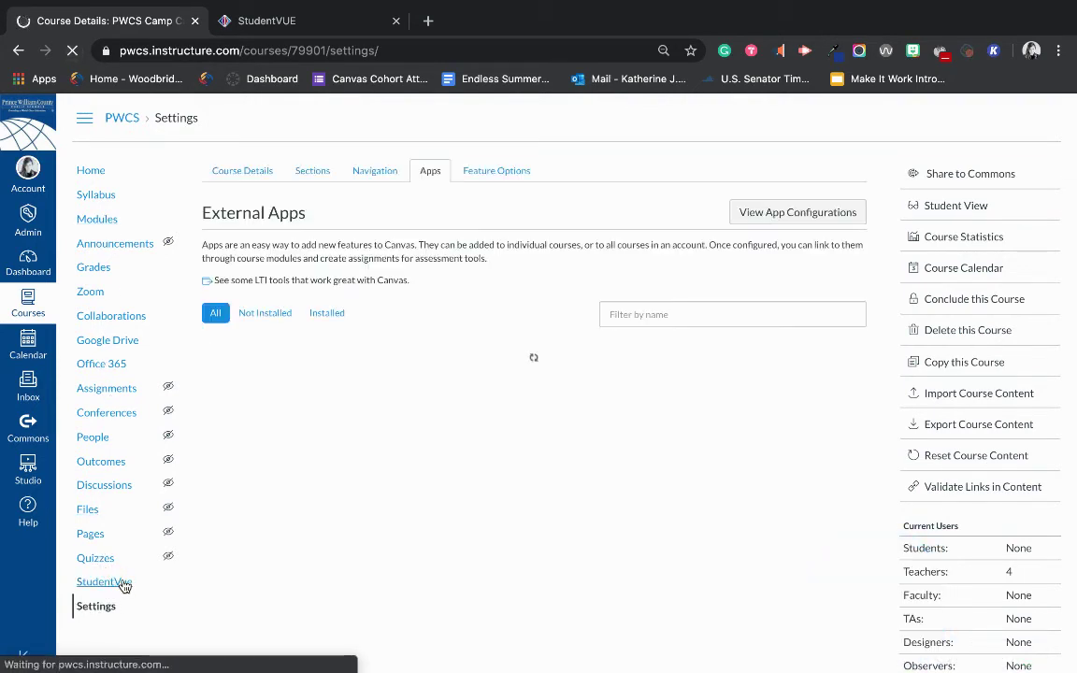
Move StudentVue up to follow Syllabus in the Navigation tab and save the order.
{"action": "left_click", "coordinate": [367, 172]}
{"action": "left_click_drag", "start_coordinate": [282, 446], "coordinate": [309, 263]}
{"action": "scroll", "coordinate": [577, 321], "scroll_direction": "down", "scroll_amount": 3}
{"action": "scroll", "coordinate": [576, 321], "scroll_direction": "down", "scroll_amount": 2}
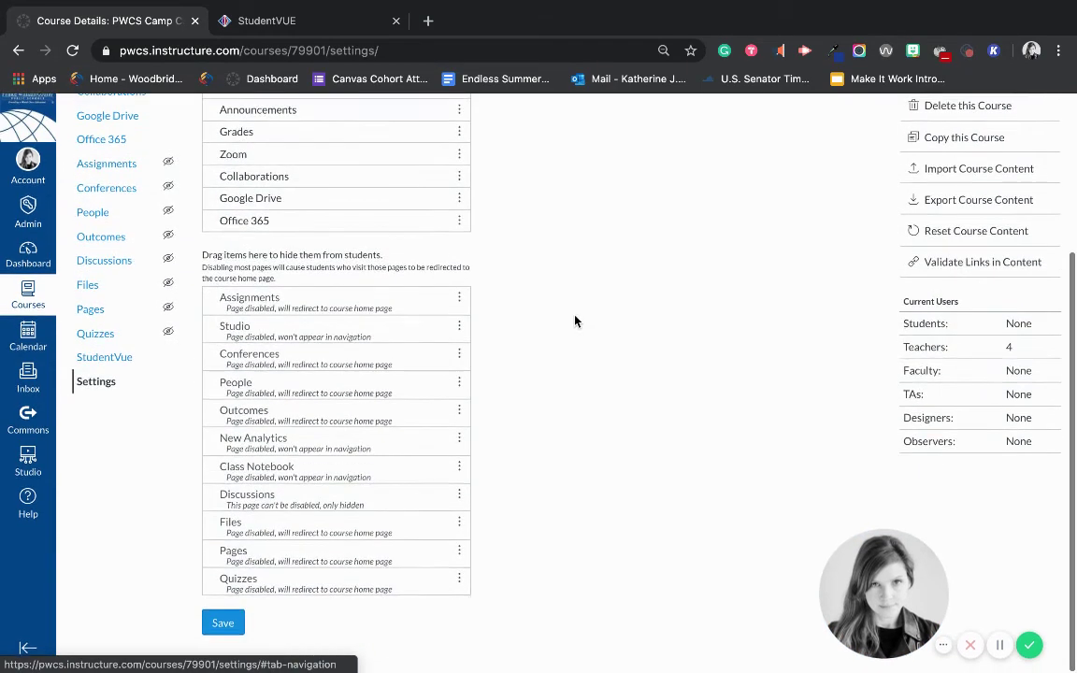
{"action": "left_click", "coordinate": [237, 633]}
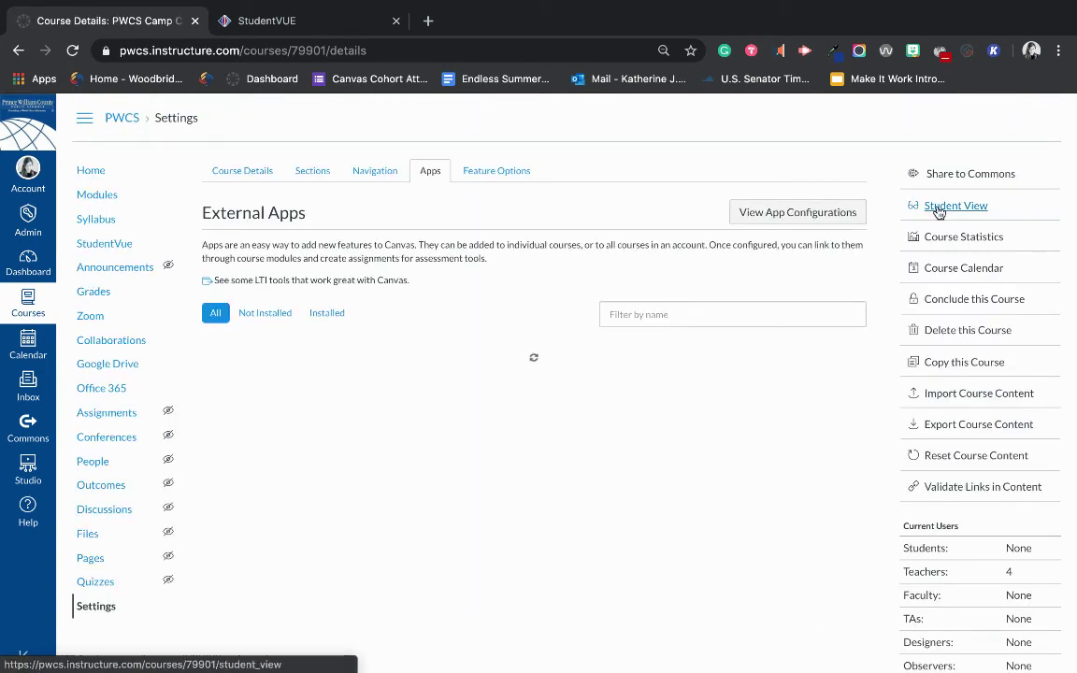
Launch Student View from the Settings sidebar to preview the course.
{"action": "left_click", "coordinate": [939, 210]}
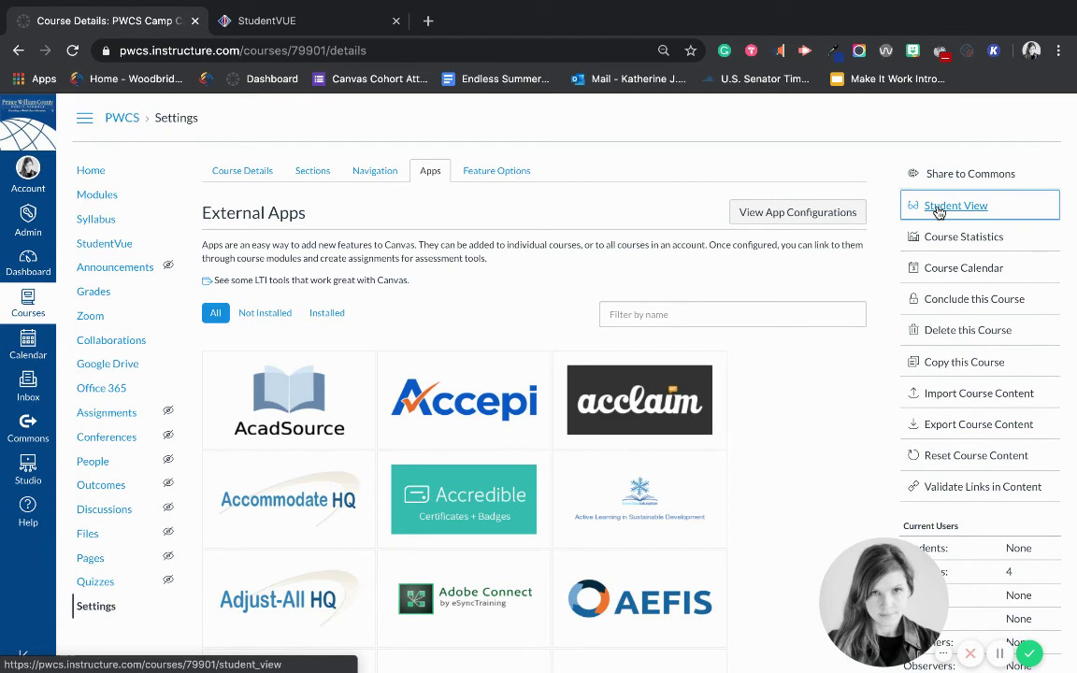
{"action": "left_click", "coordinate": [939, 212]}
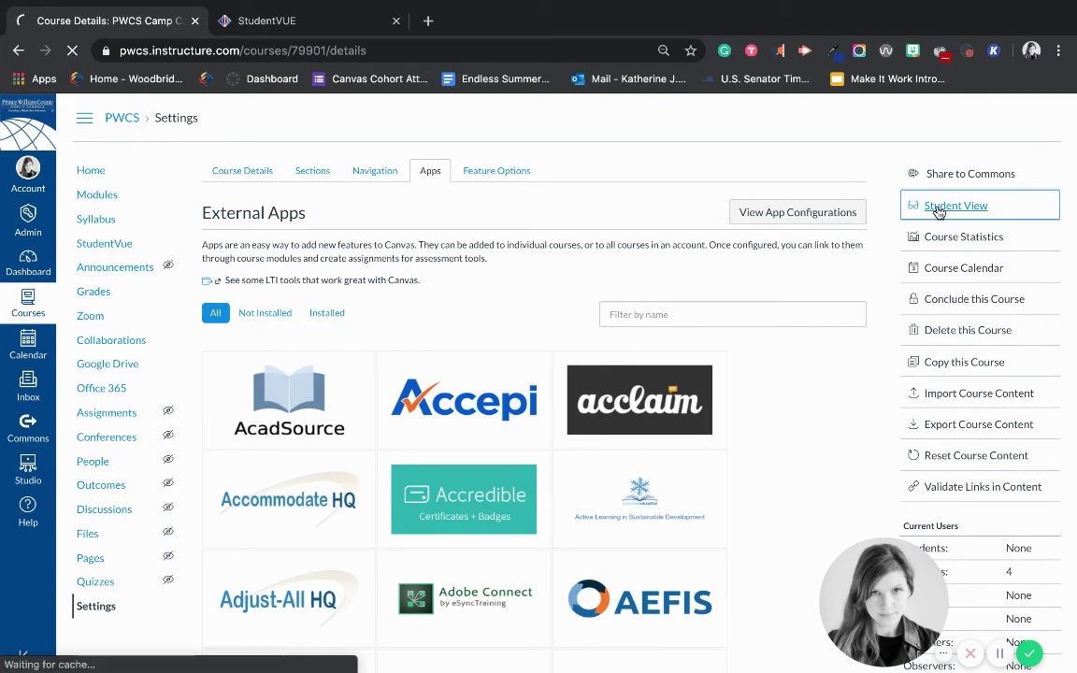